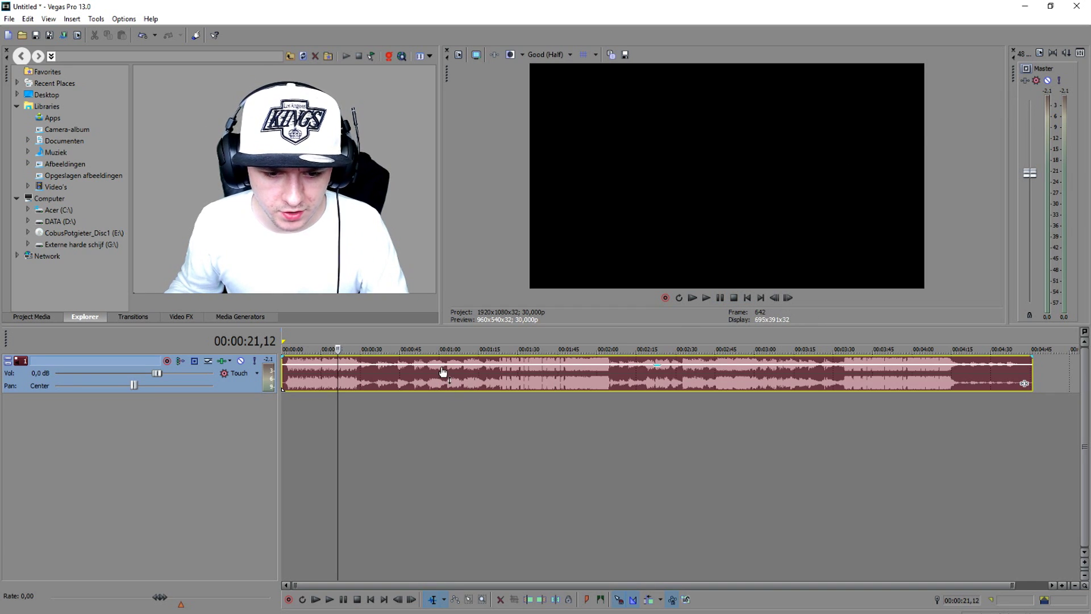
drag(442, 358, 443, 372)
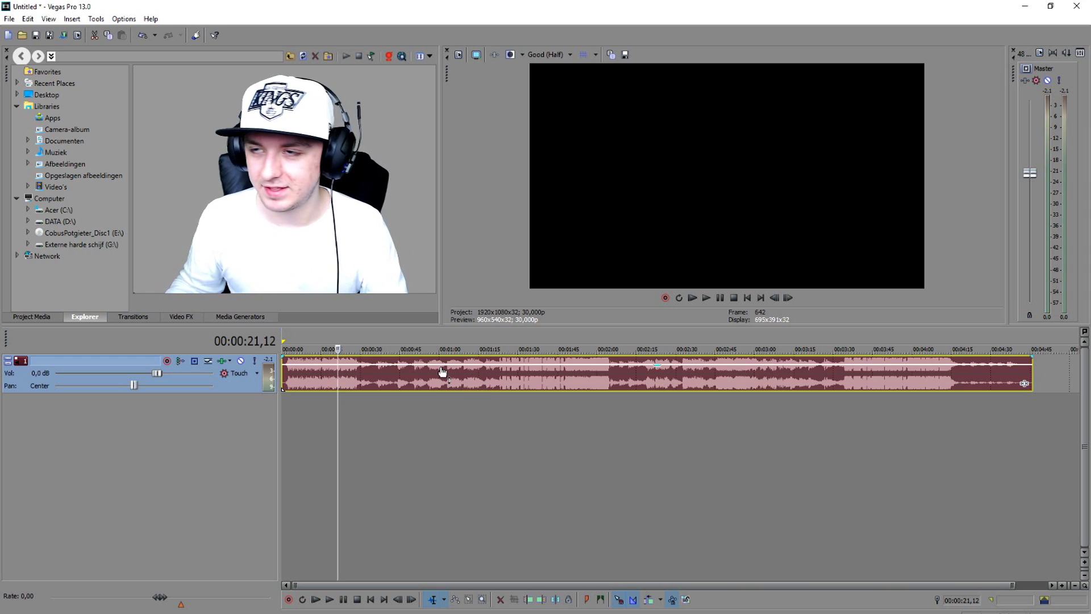
scroll(697, 329, up, 3)
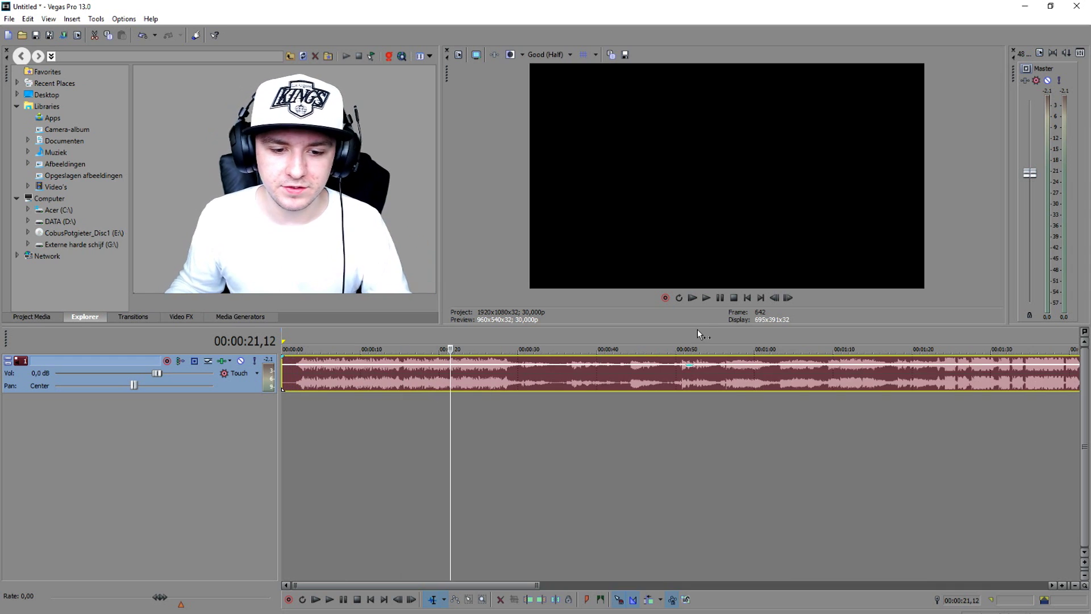
key(ctrl+Home)
scroll(445, 373, up, 4)
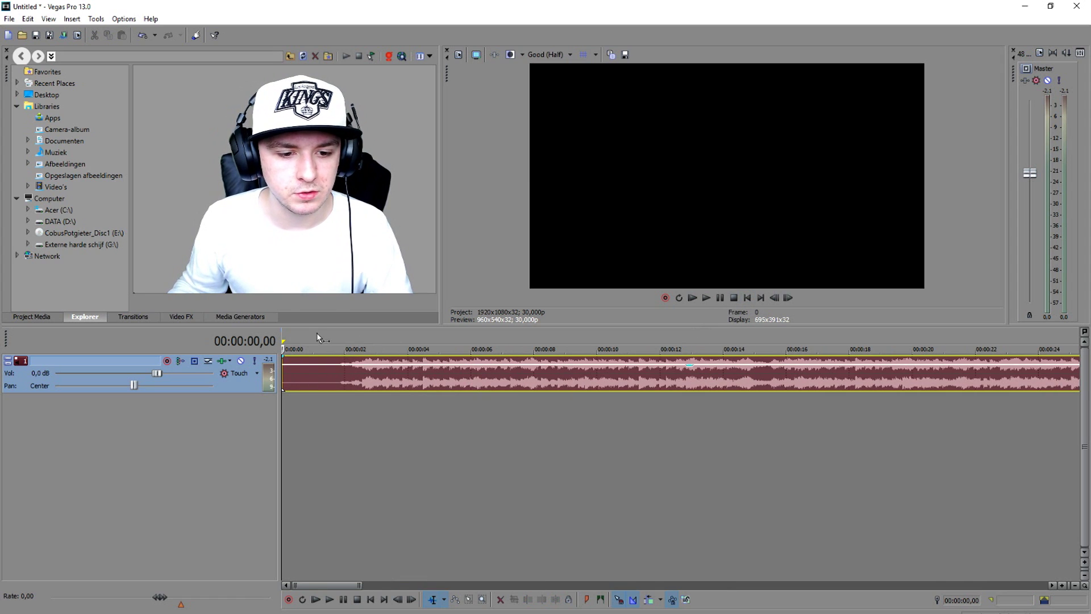
key(space)
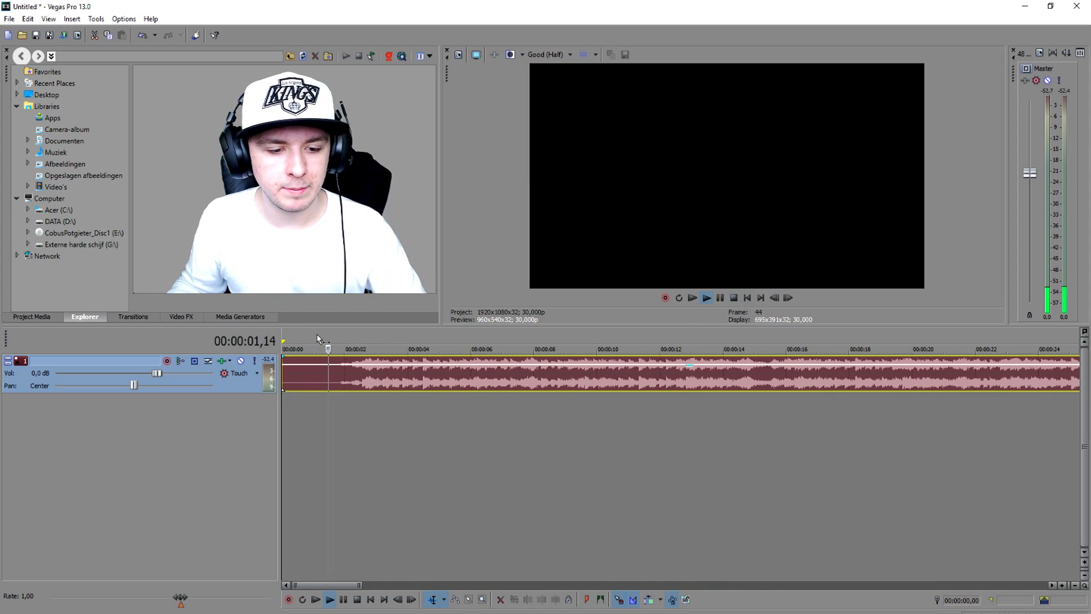
click(316, 333)
click(328, 335)
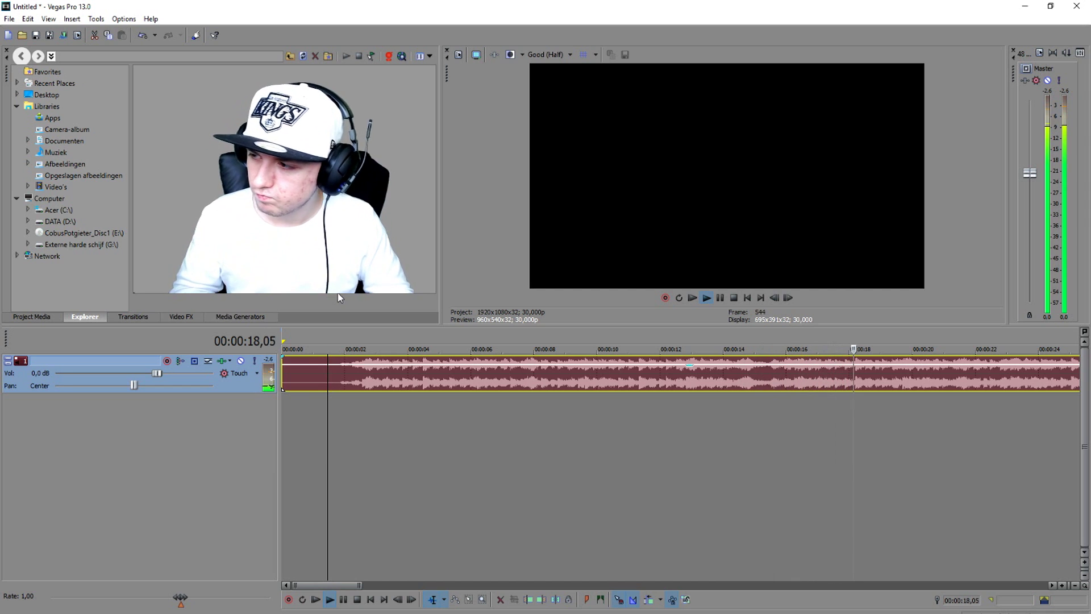
key(space)
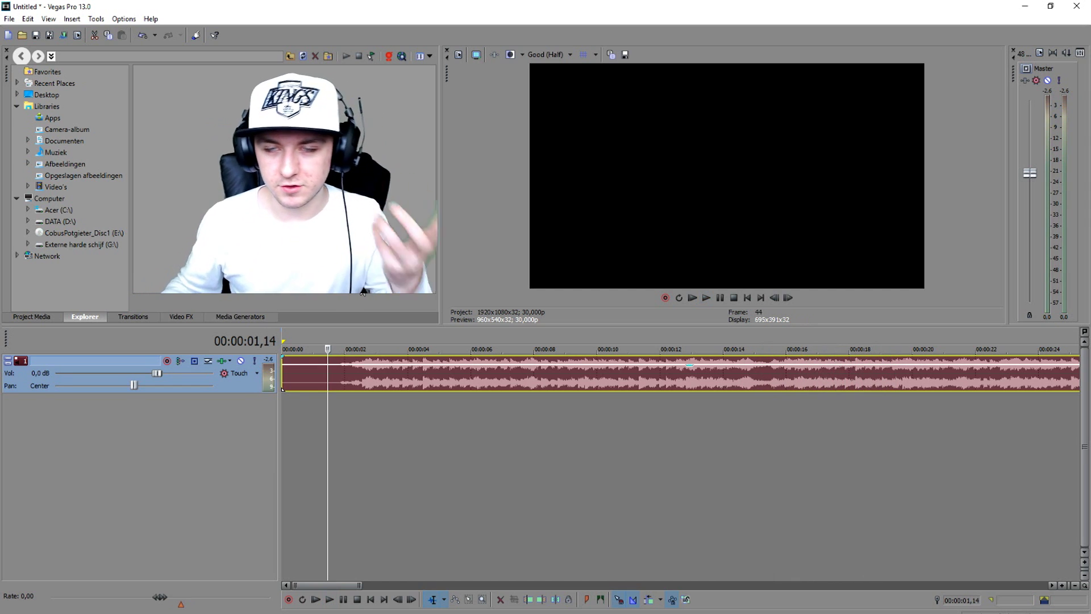
scroll(421, 407, down, 3)
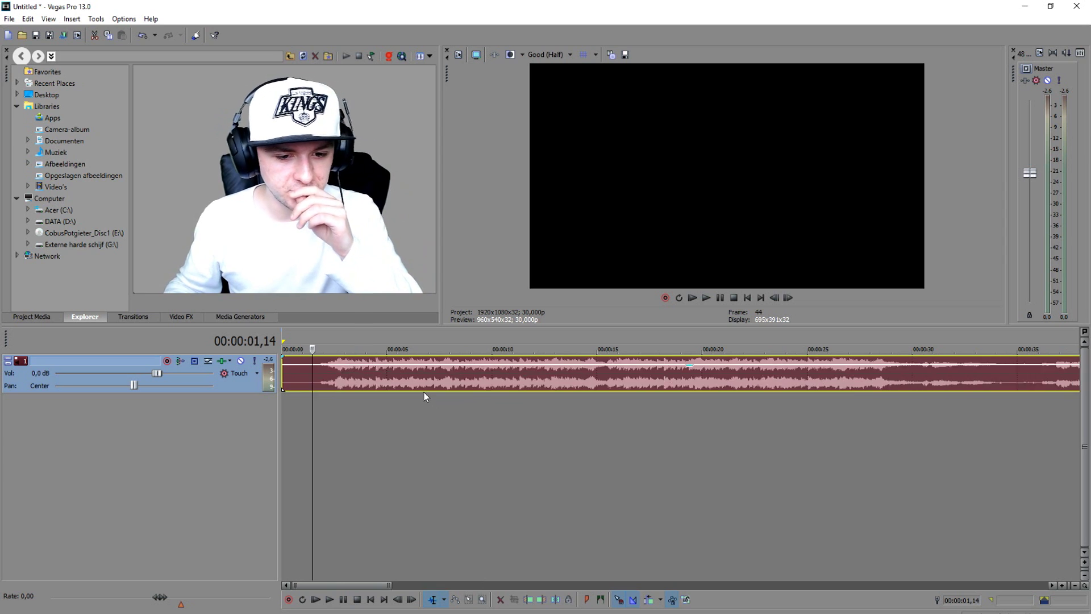
scroll(424, 393, up, 3)
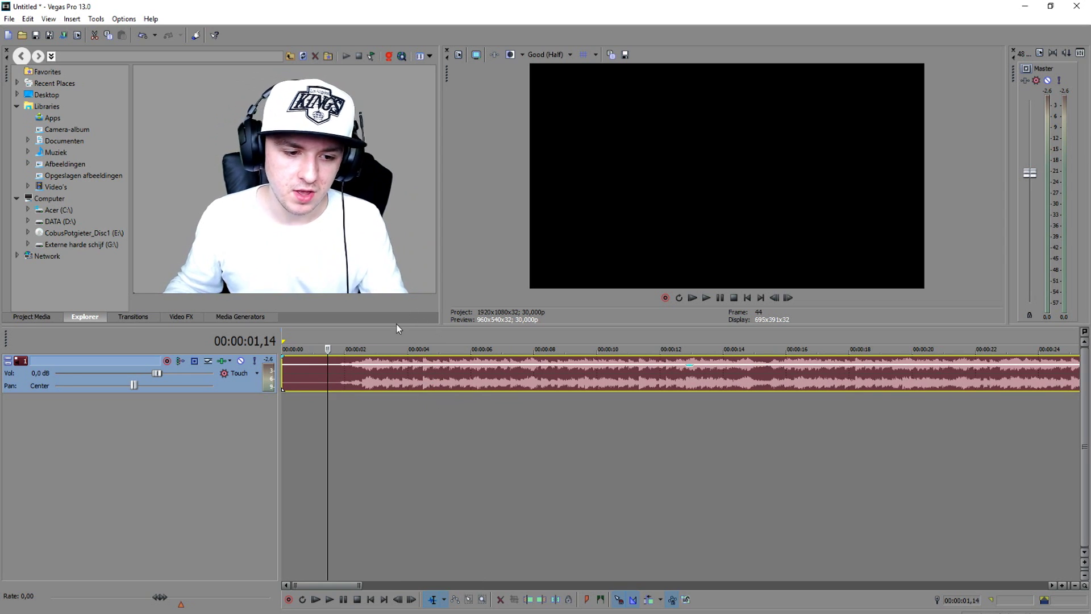
click(333, 338)
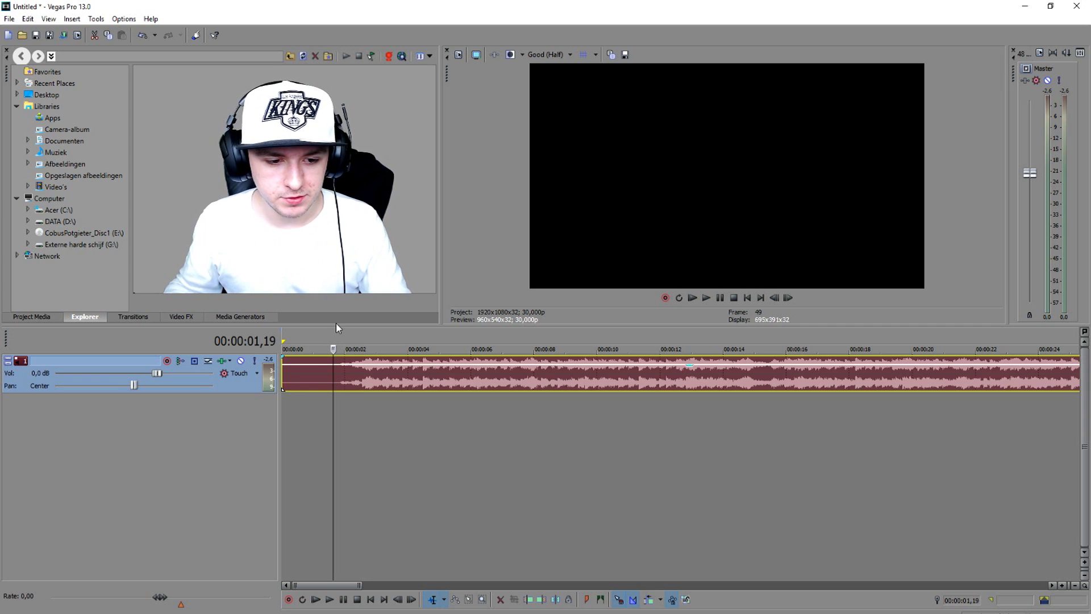
key(space)
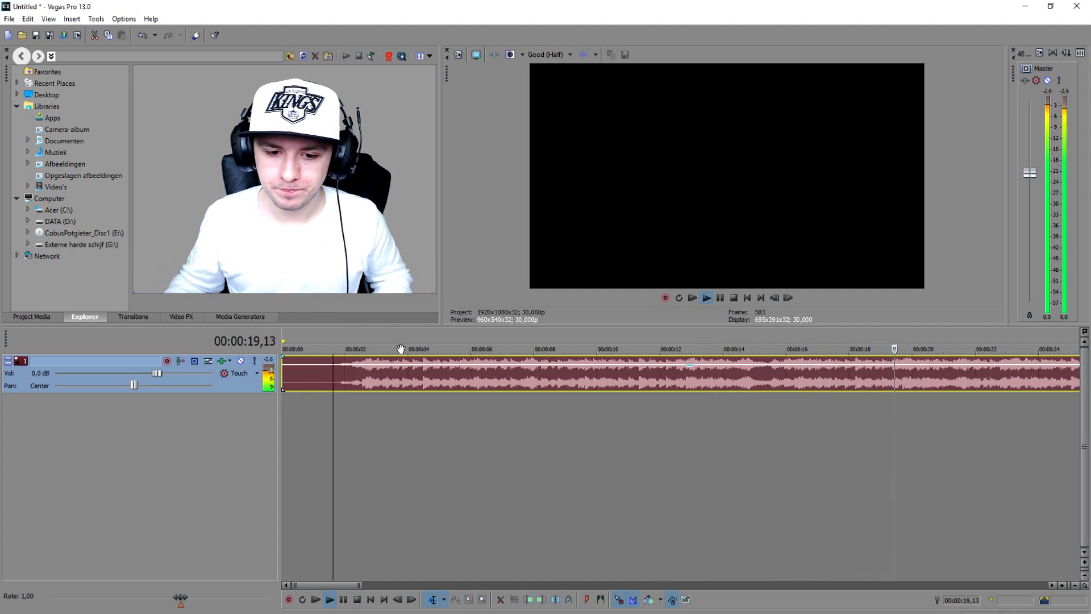
key(space)
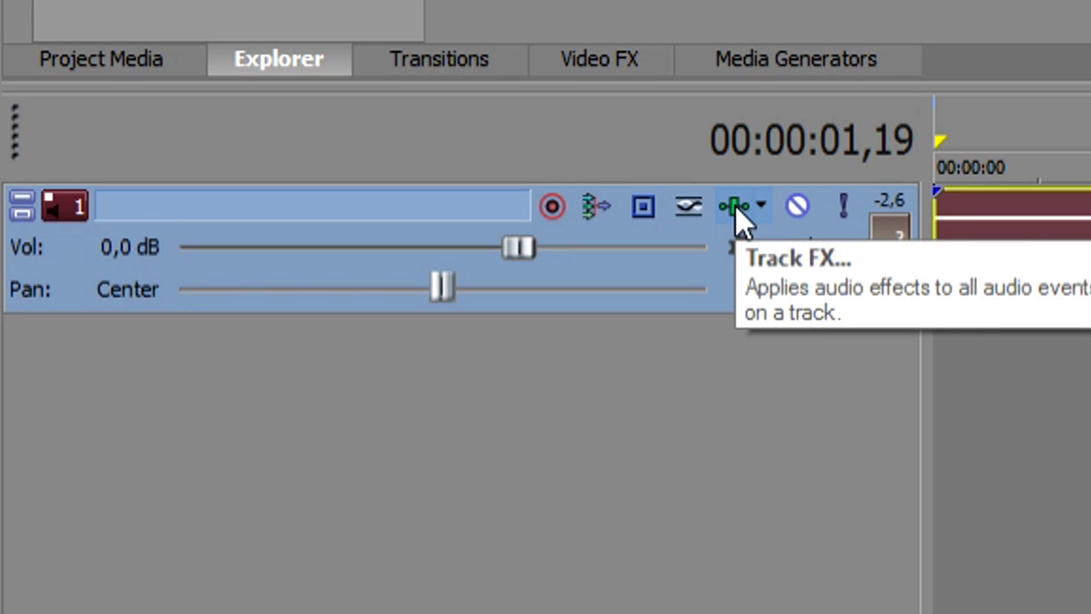
Open Track 1's Audio Track FX chain, show the flat Track EQ page, and move the window up-right
click(734, 206)
click(463, 360)
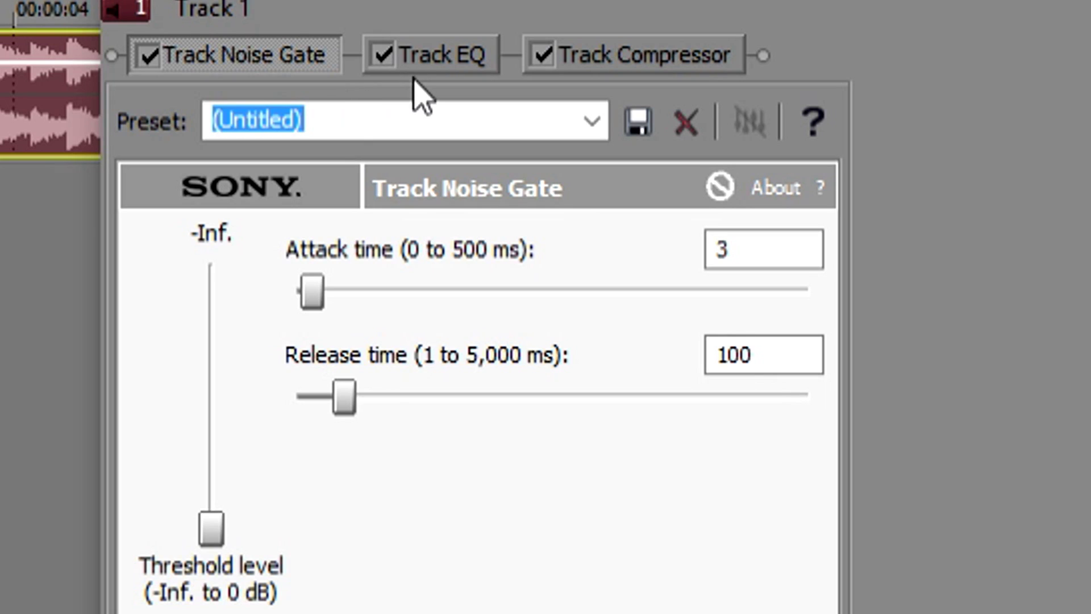
click(421, 61)
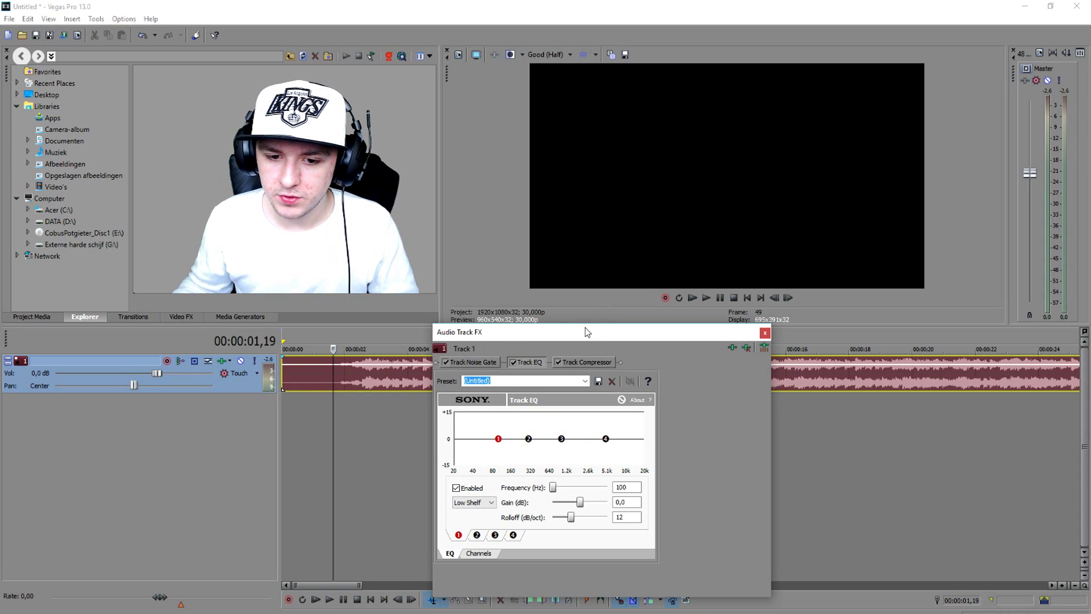
drag(587, 331, 704, 145)
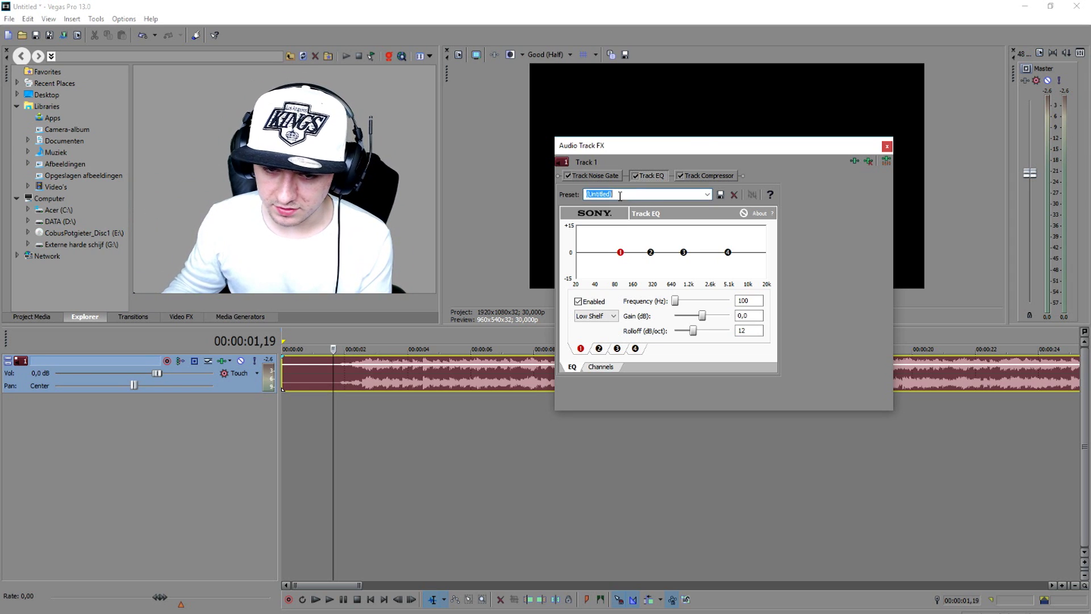
Apply the '[Sys] Boost frequencies above 7 kHz' preset to Track 1's EQ
click(708, 195)
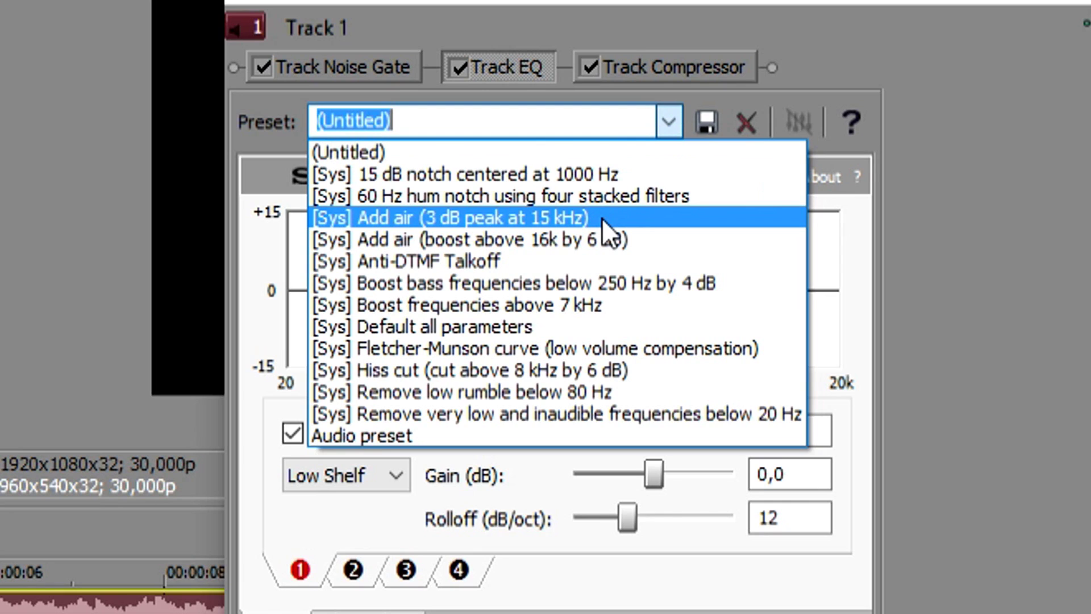
key(Escape)
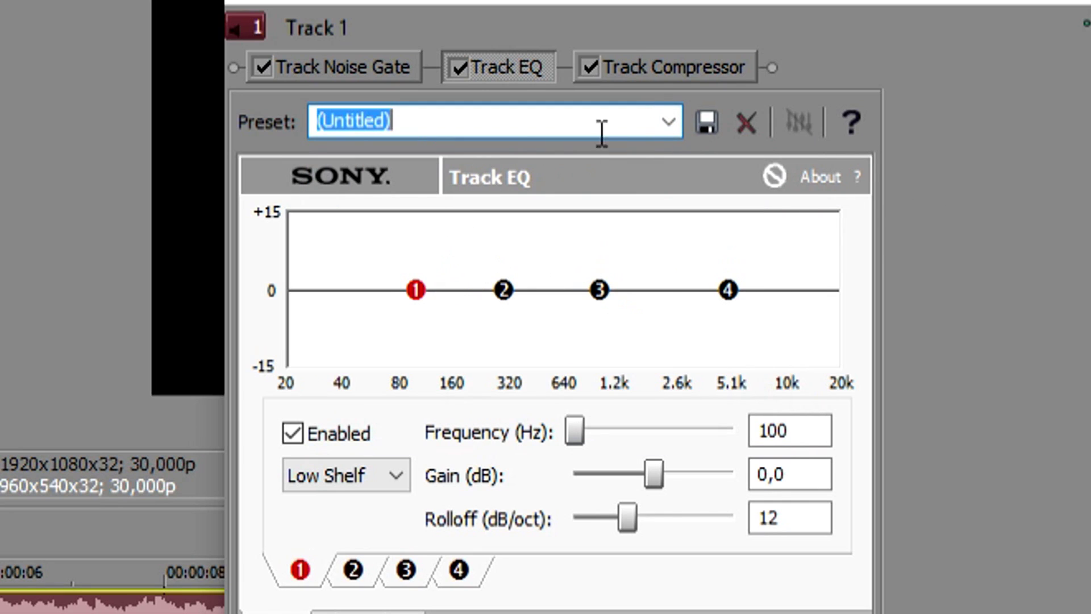
click(675, 126)
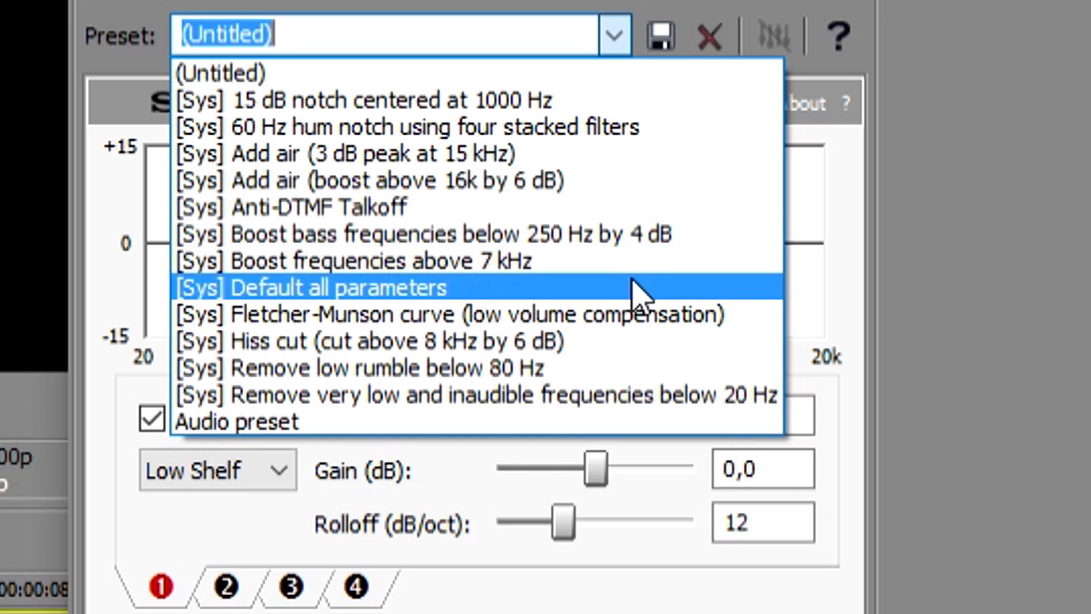
click(641, 262)
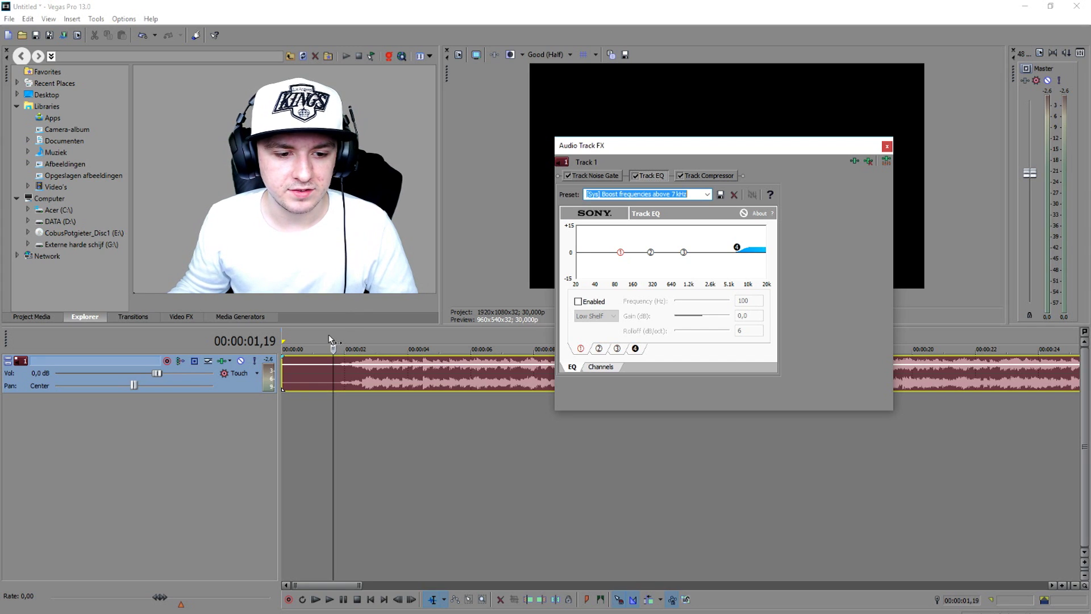
Loop the song's first second and play it to hear the high-end boost
drag(328, 334, 298, 330)
click(319, 329)
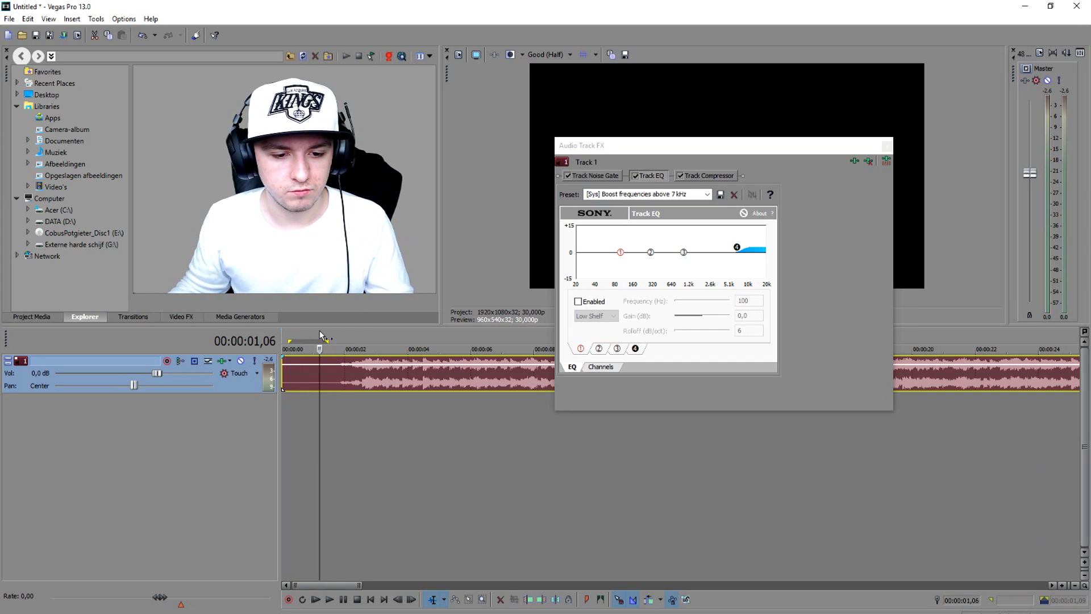
key(space)
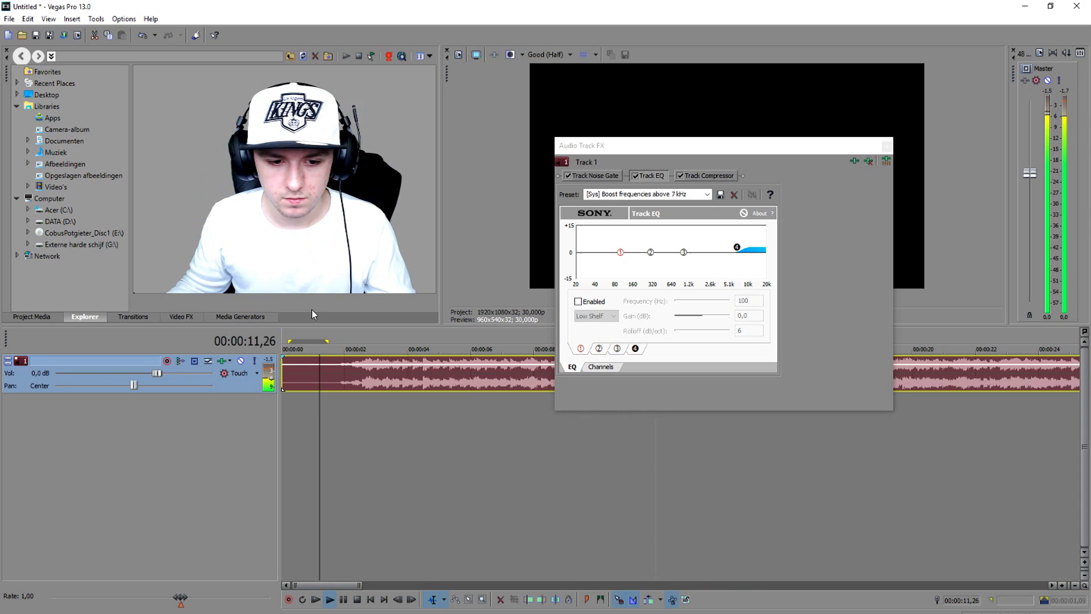
scroll(317, 331, down, 2)
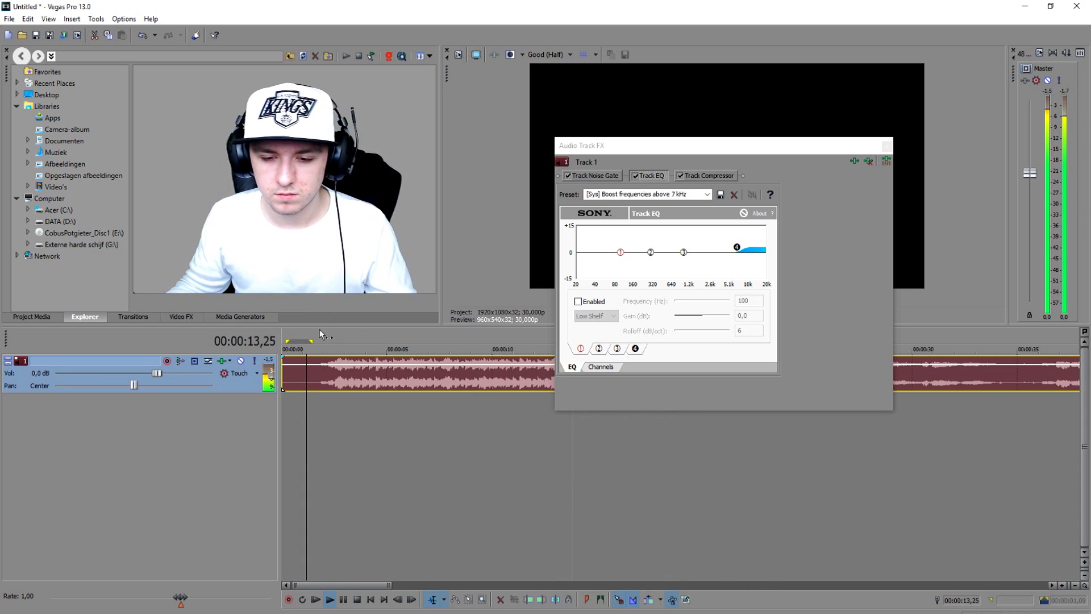
click(319, 329)
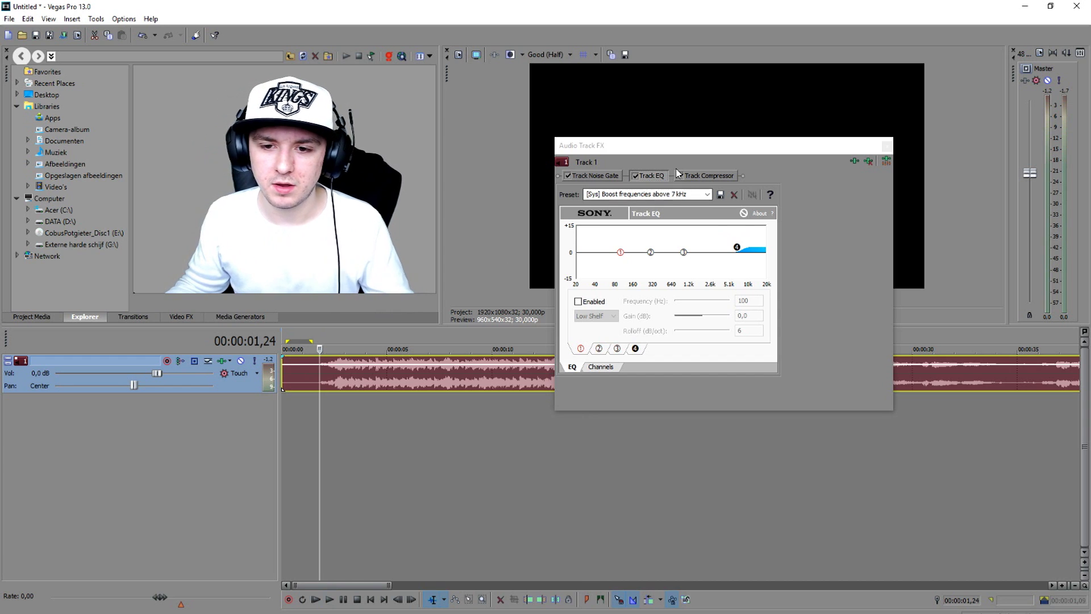
click(635, 176)
click(306, 332)
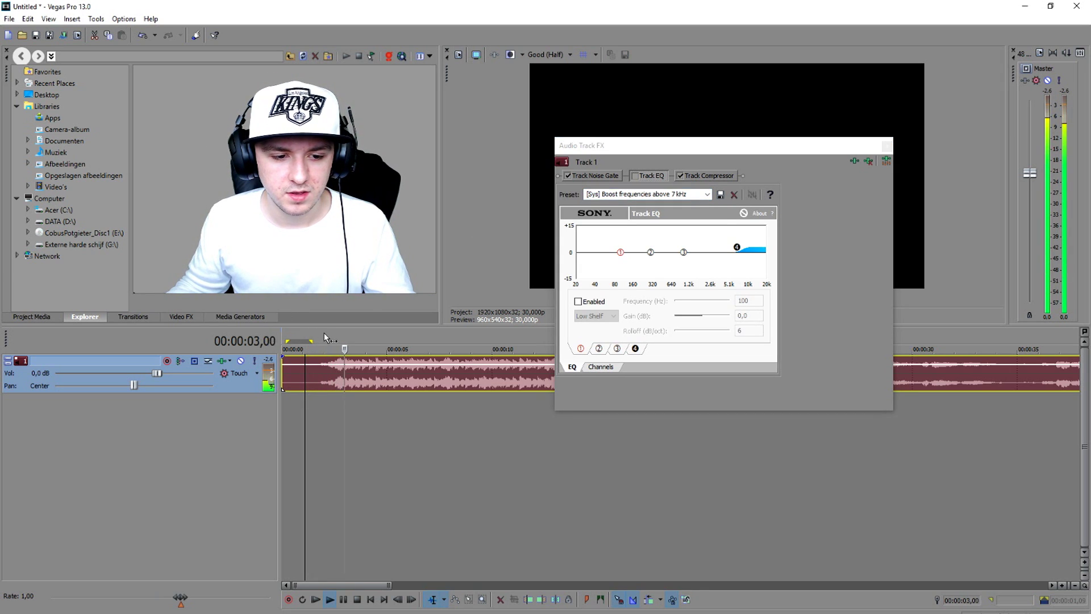
click(323, 333)
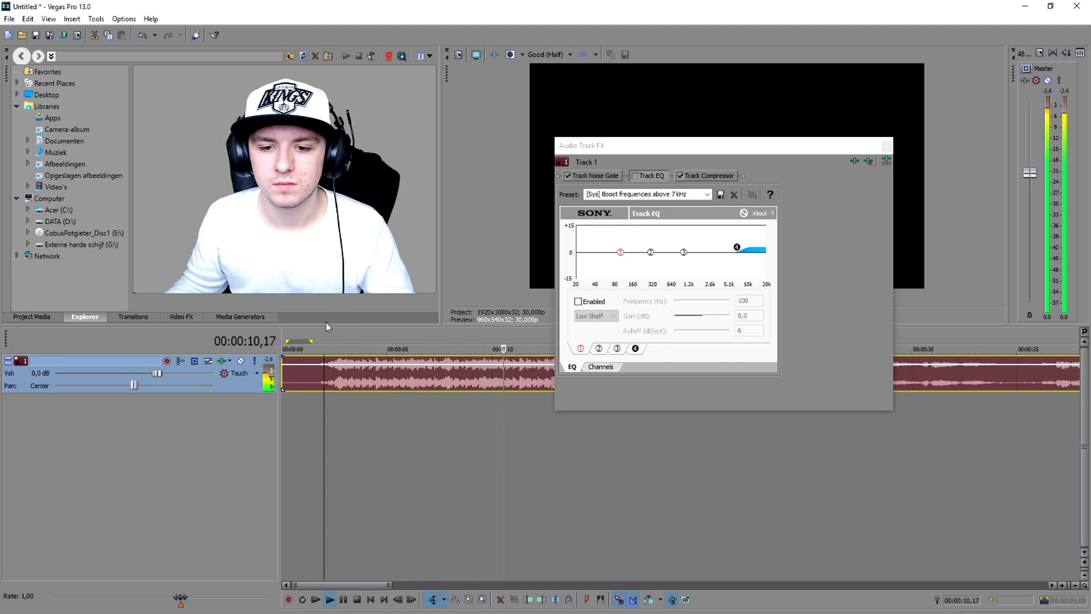
key(space)
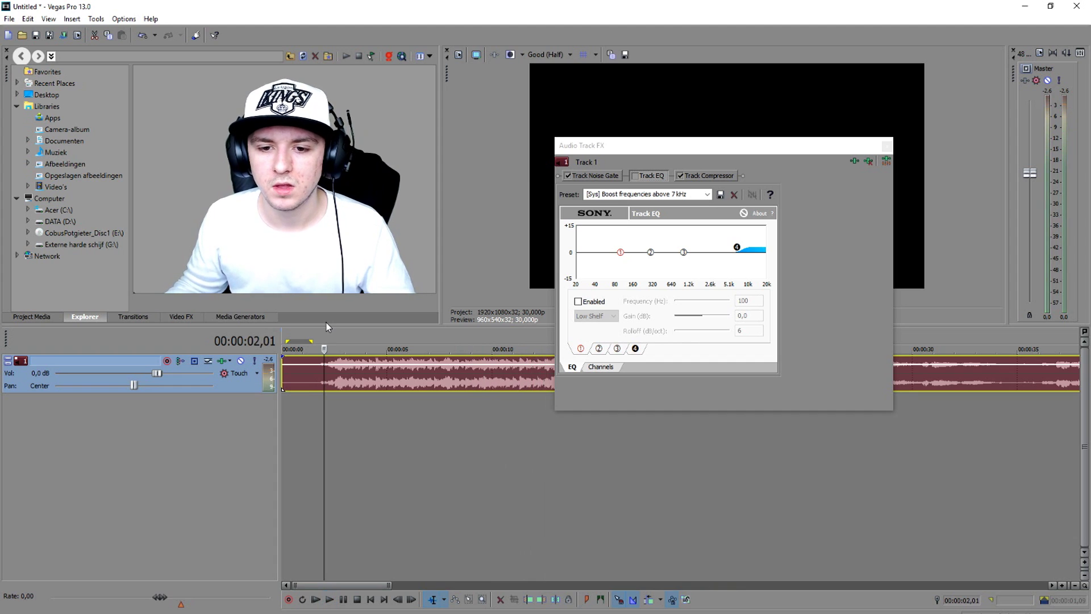
Enable Track EQ on Track 1 and play the music to preview it
click(636, 176)
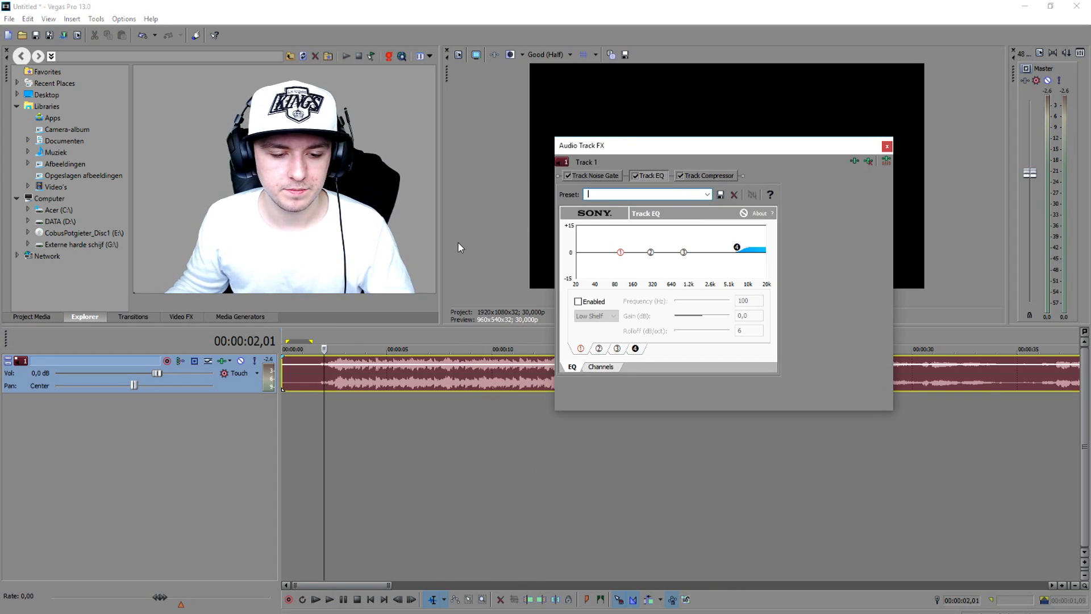
click(315, 334)
key(space)
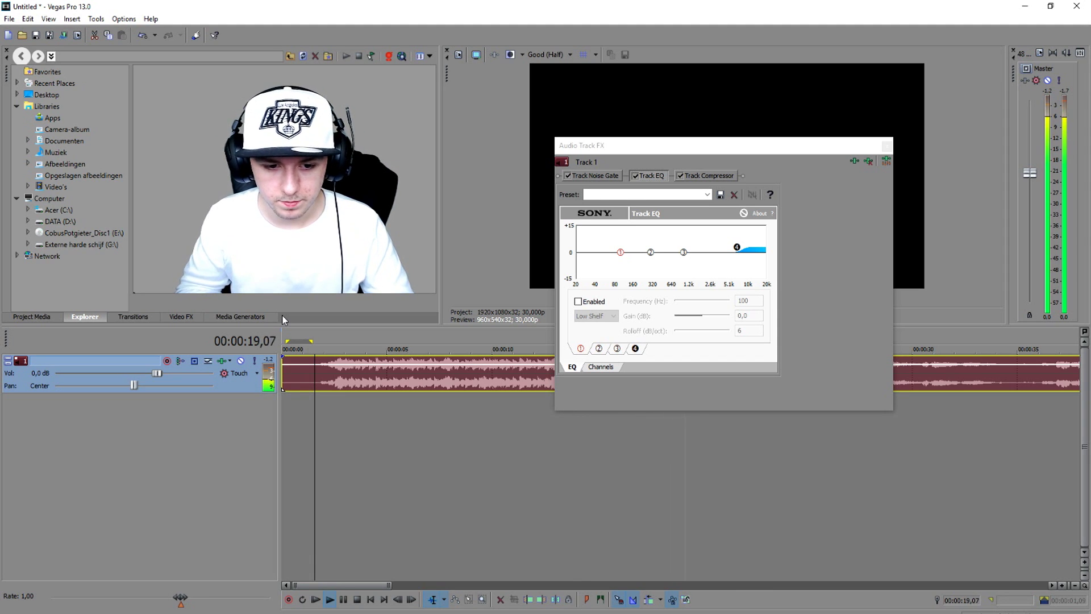
key(space)
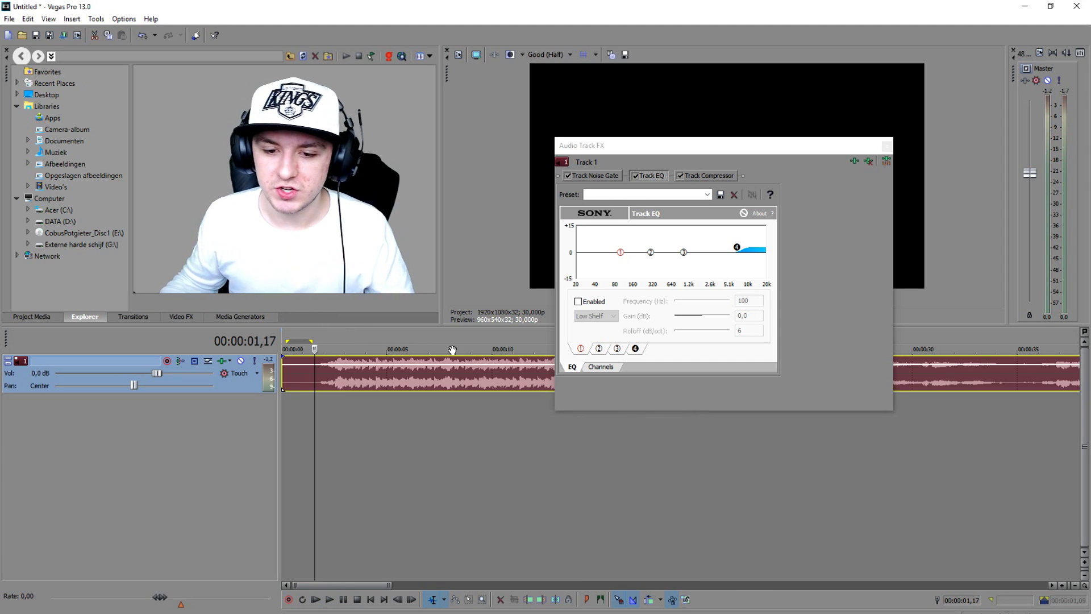
Apply the 'Boost bass frequencies below 250 Hz by 4 dB' preset and play to hear it
click(646, 193)
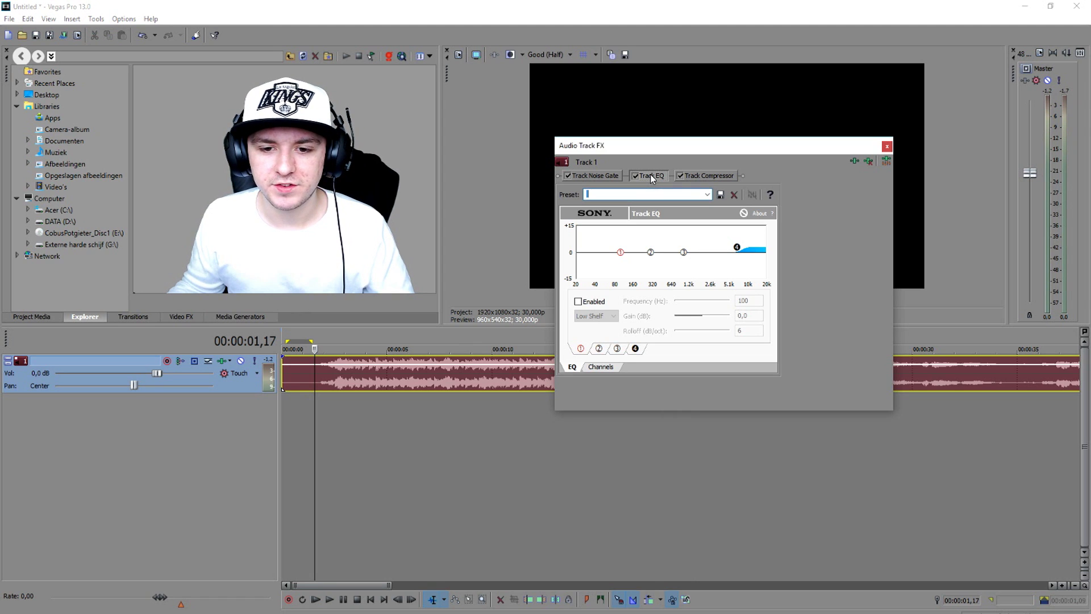
click(706, 195)
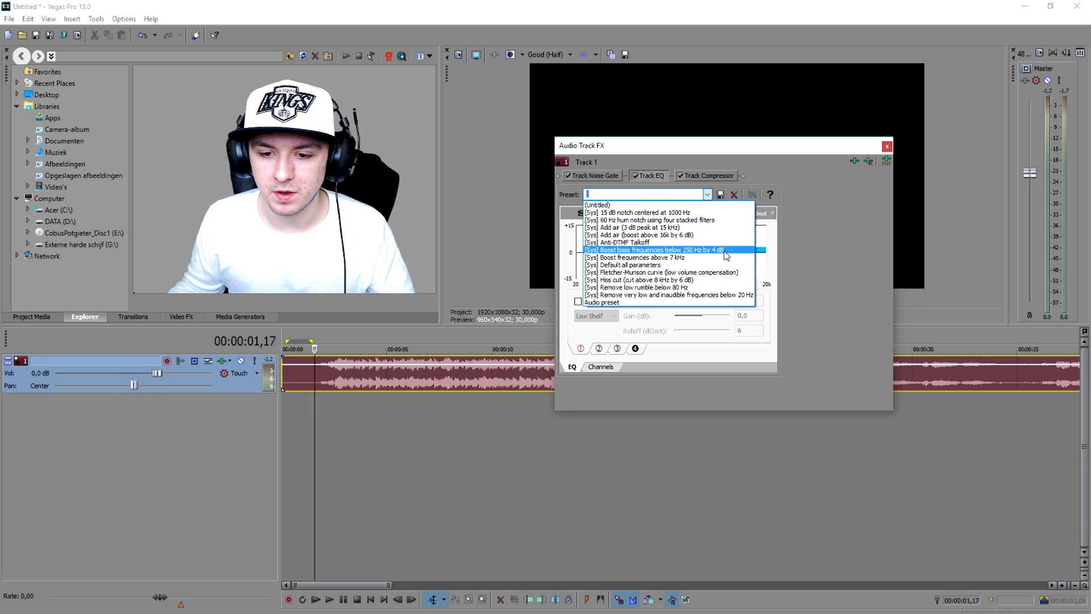
click(726, 250)
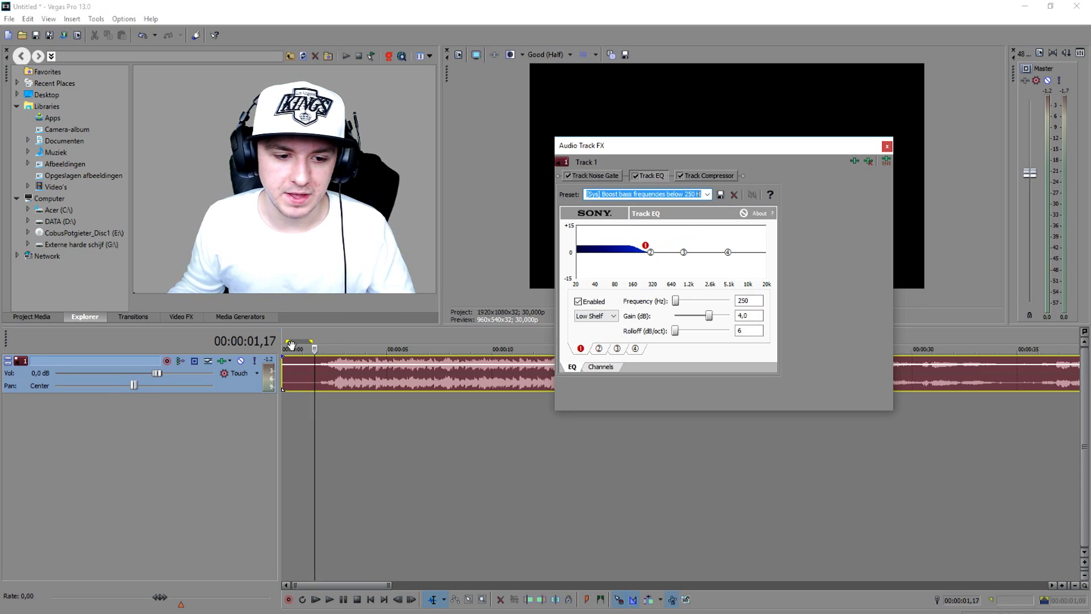
click(312, 329)
key(space)
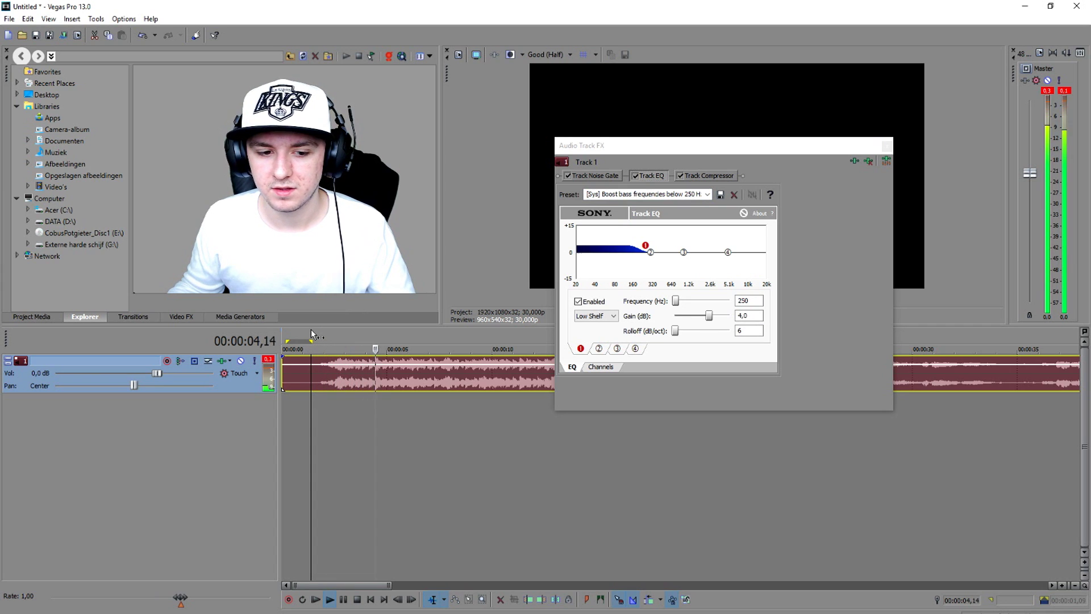
key(space)
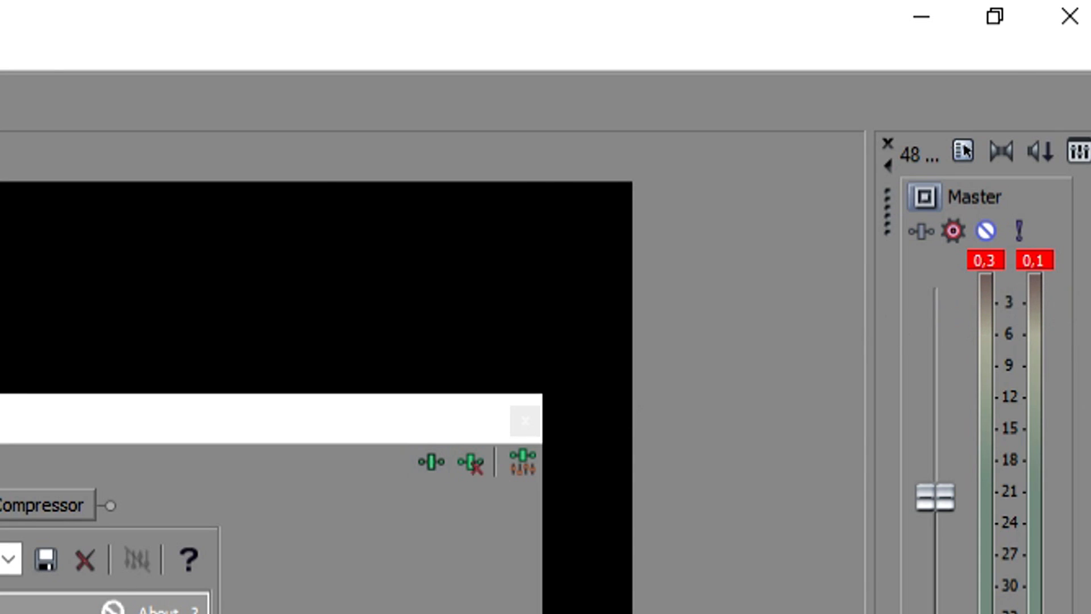
Move the Audio Track FX window down to the lower right beside the timeline
drag(688, 152, 789, 277)
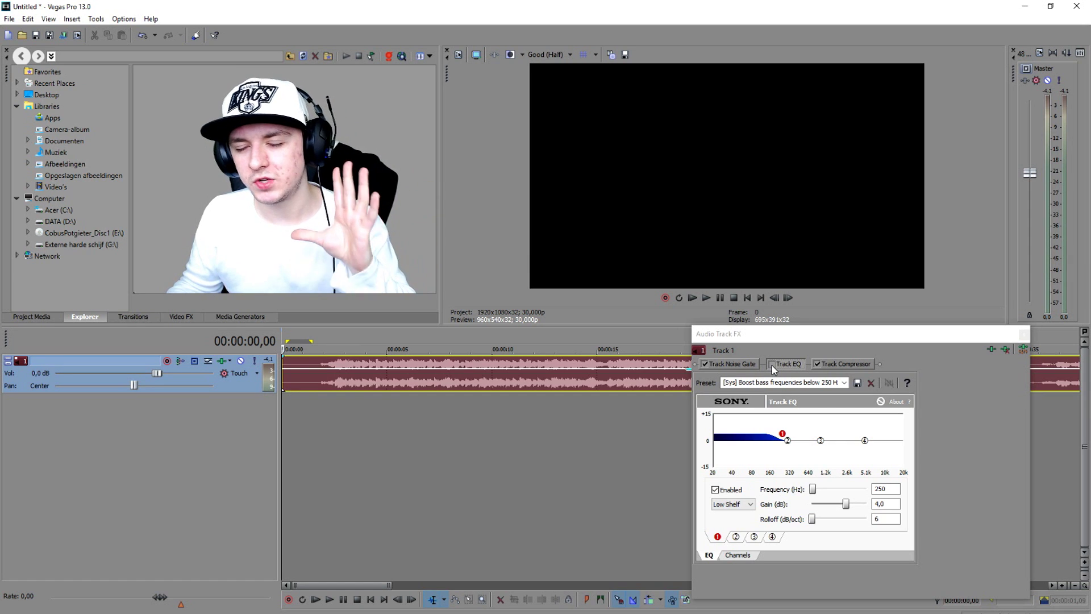
Play from near the start, toggling the 250 Hz bass boost on, off, and back on to compare
click(299, 332)
key(space)
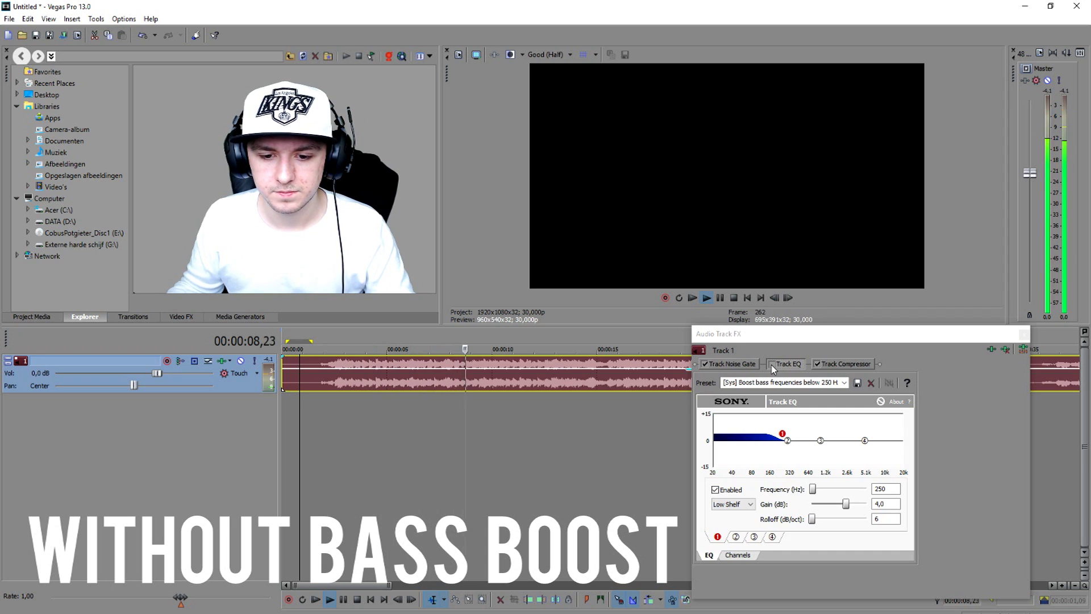
click(771, 364)
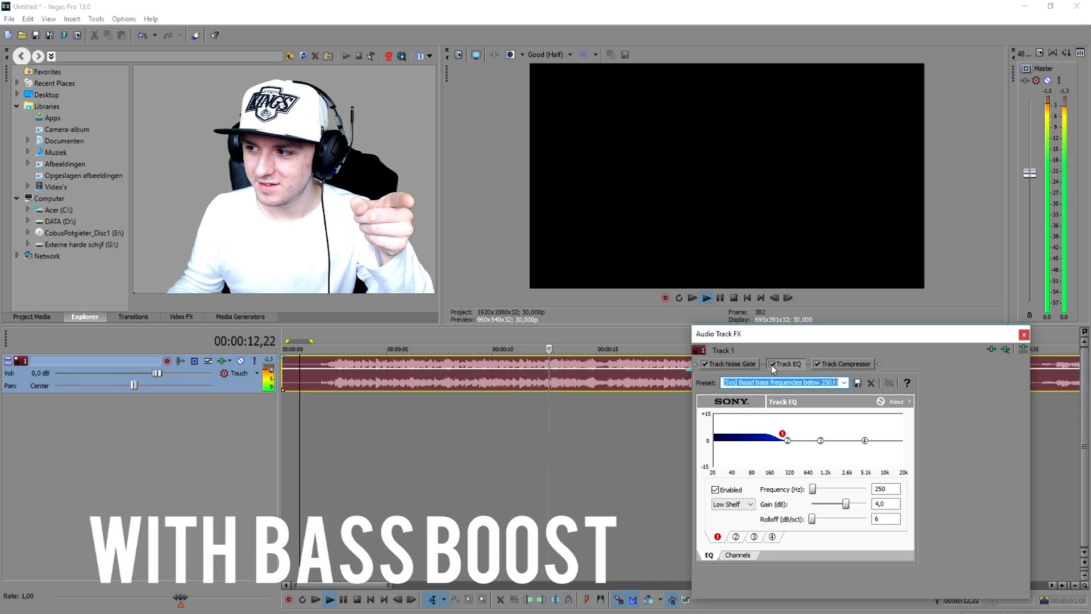
click(772, 364)
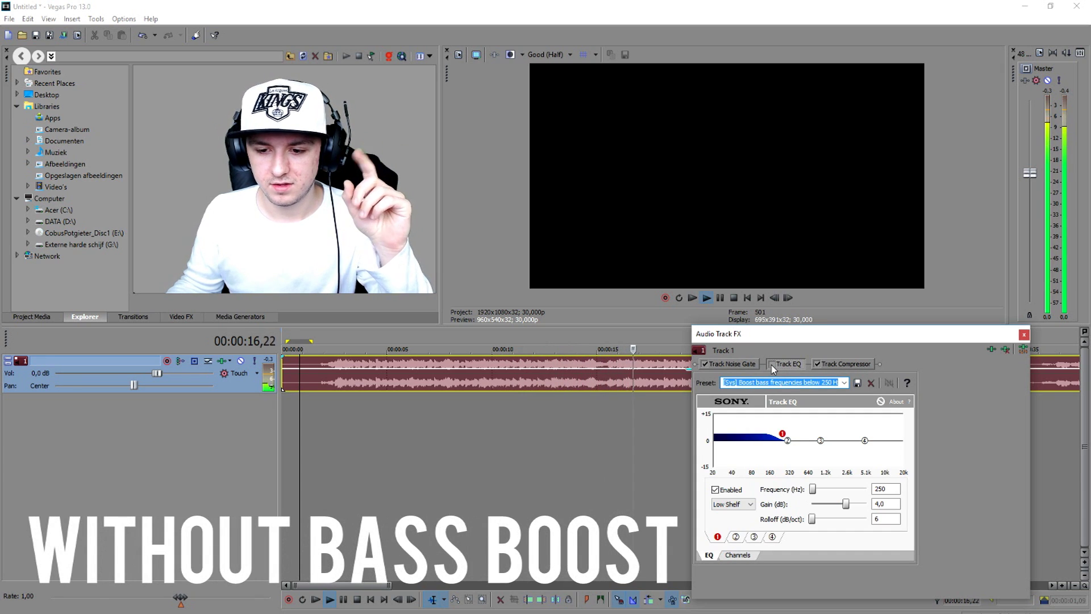
click(772, 365)
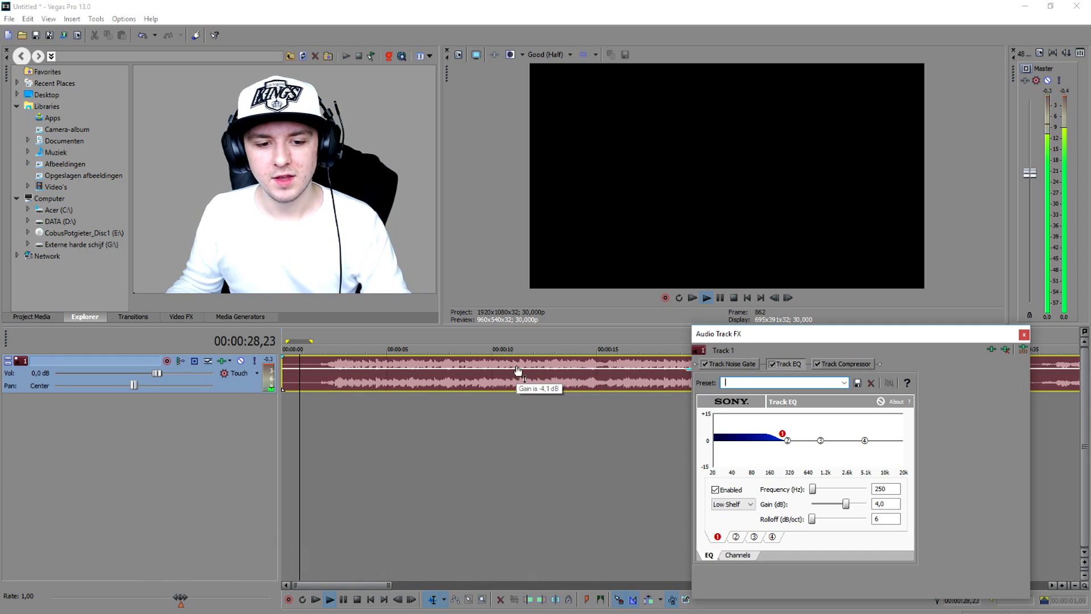
Stop playback at about ten seconds and zoom in on the timeline near the start
click(504, 337)
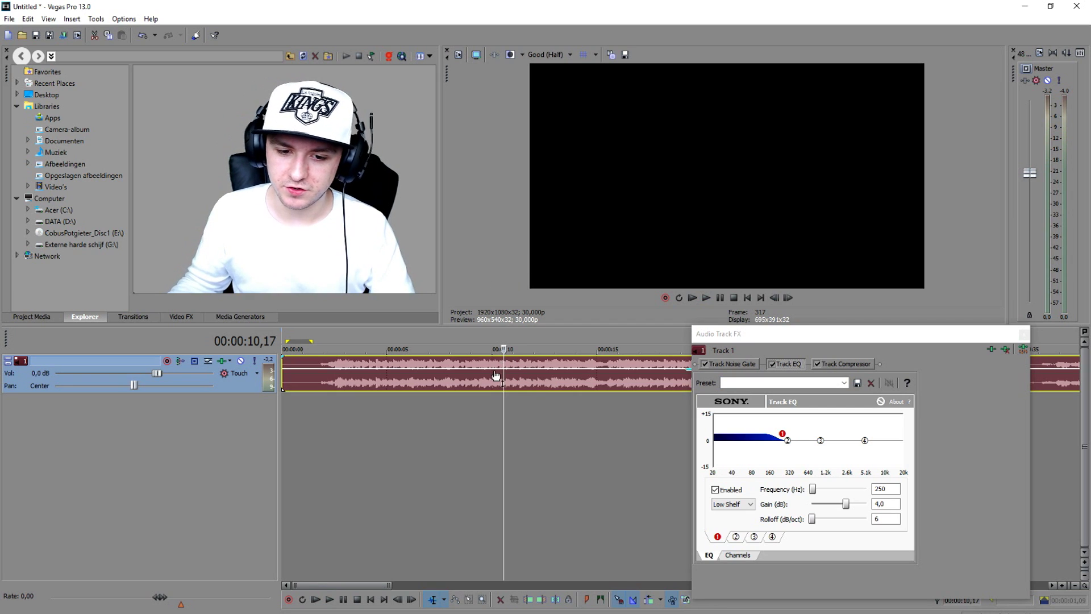
click(476, 343)
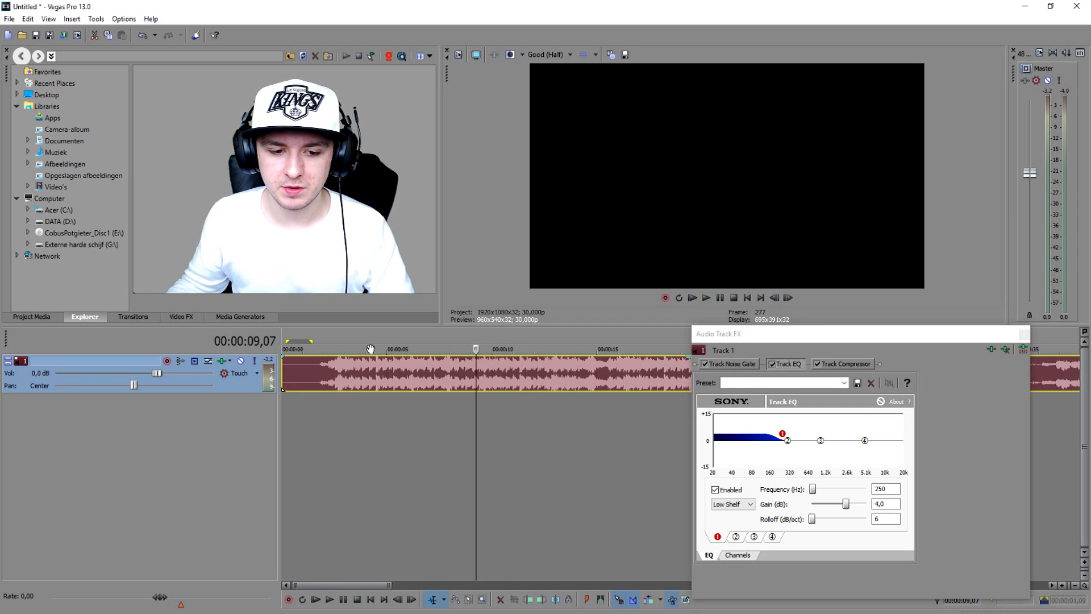
click(322, 343)
scroll(399, 362, up, 3)
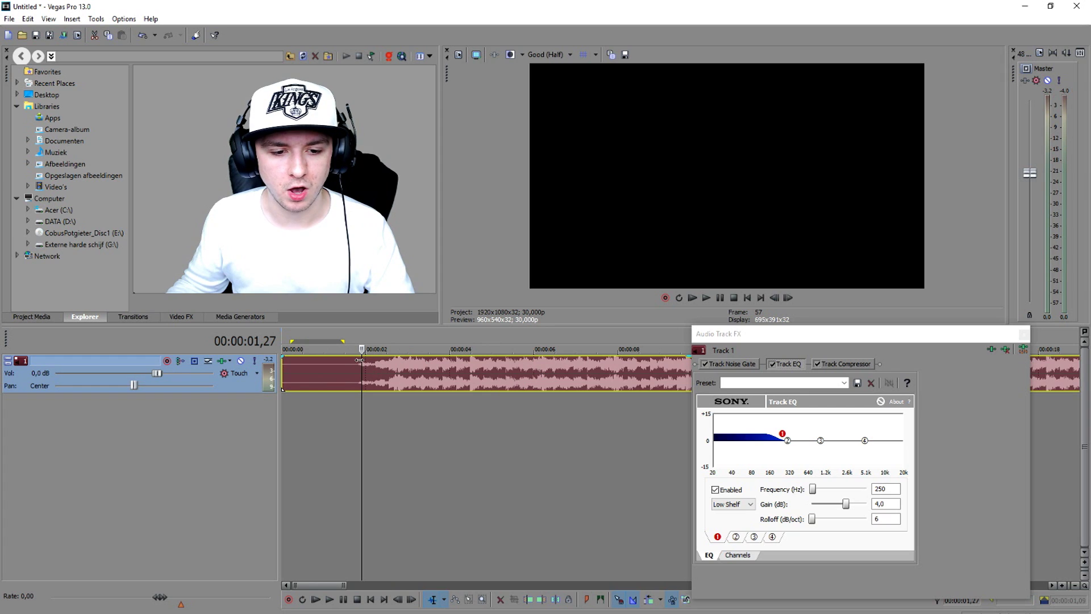
Replay from 00:00:01,20 to check the level, then move the playhead to about four seconds
drag(359, 360, 351, 360)
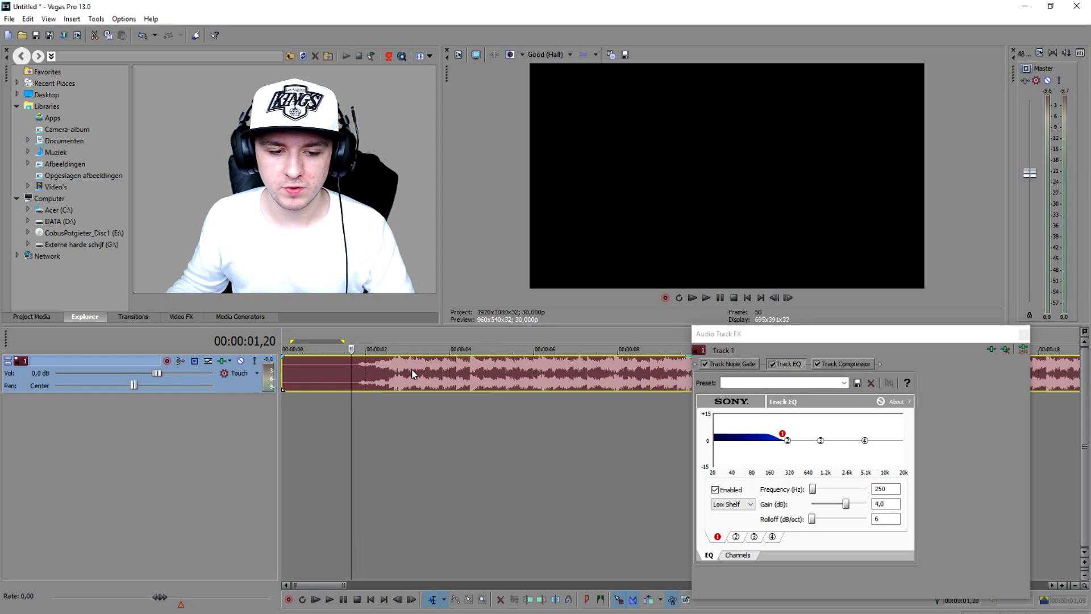
key(space)
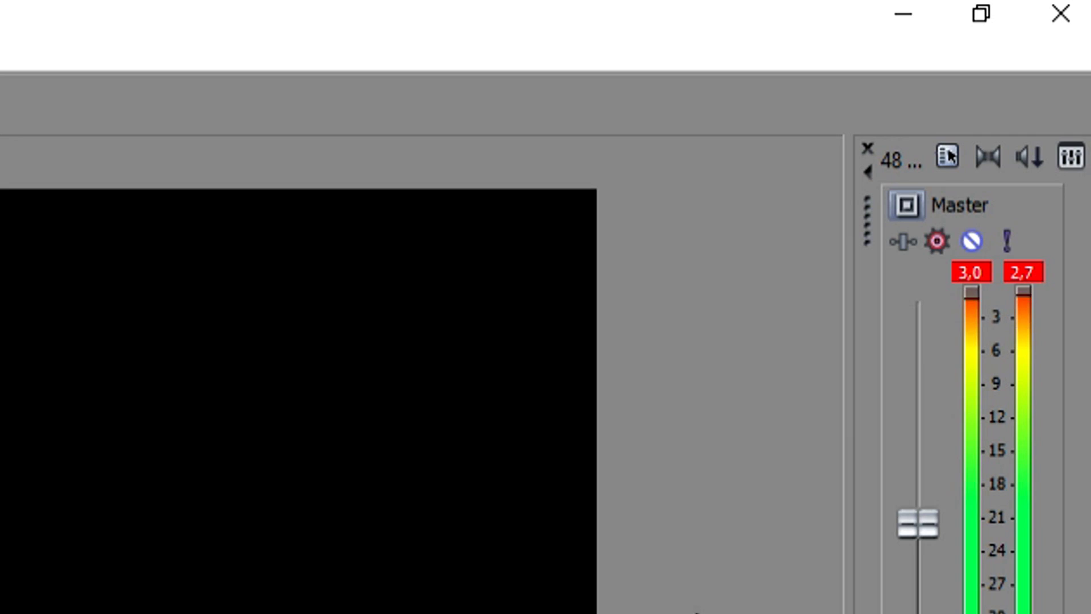
key(space)
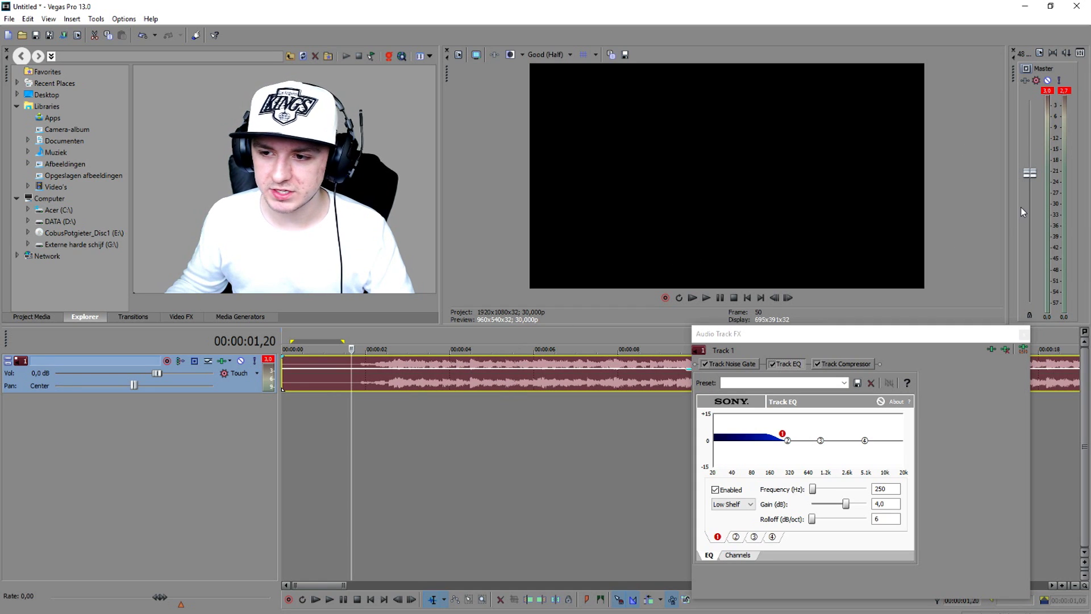
click(377, 341)
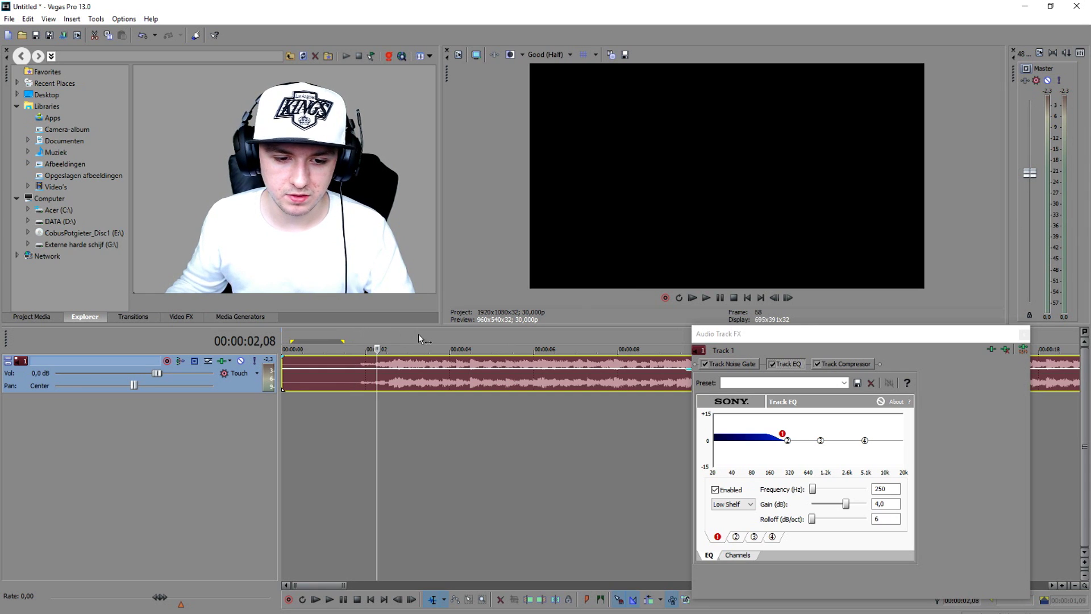
drag(419, 333, 480, 332)
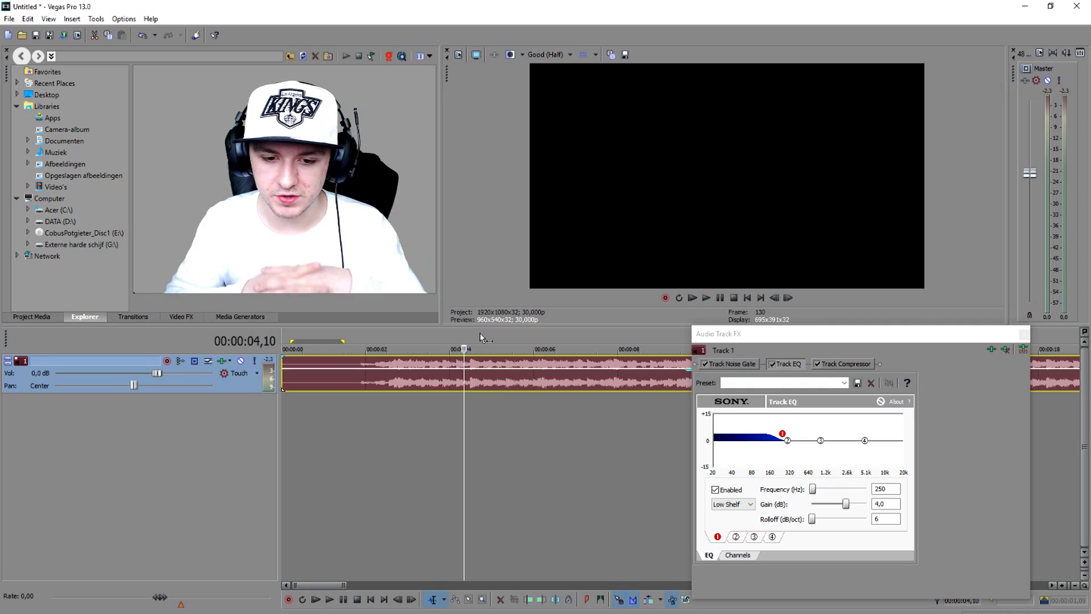